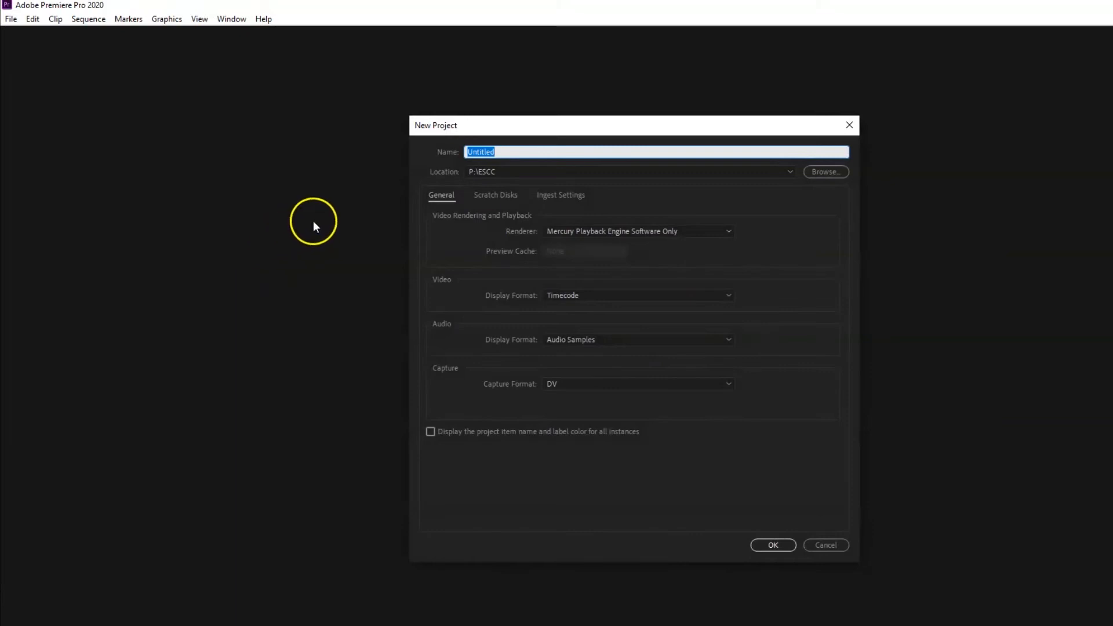
- Create a new project named Test, stored at the root of the MHP 1T (P:) drive
text(Test)
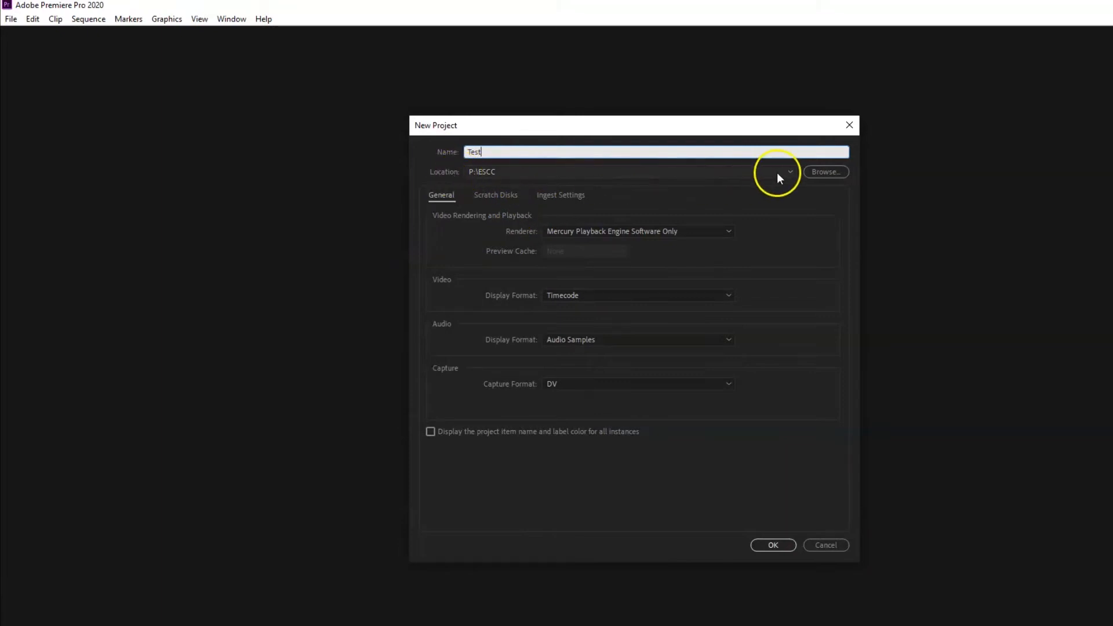
click(827, 172)
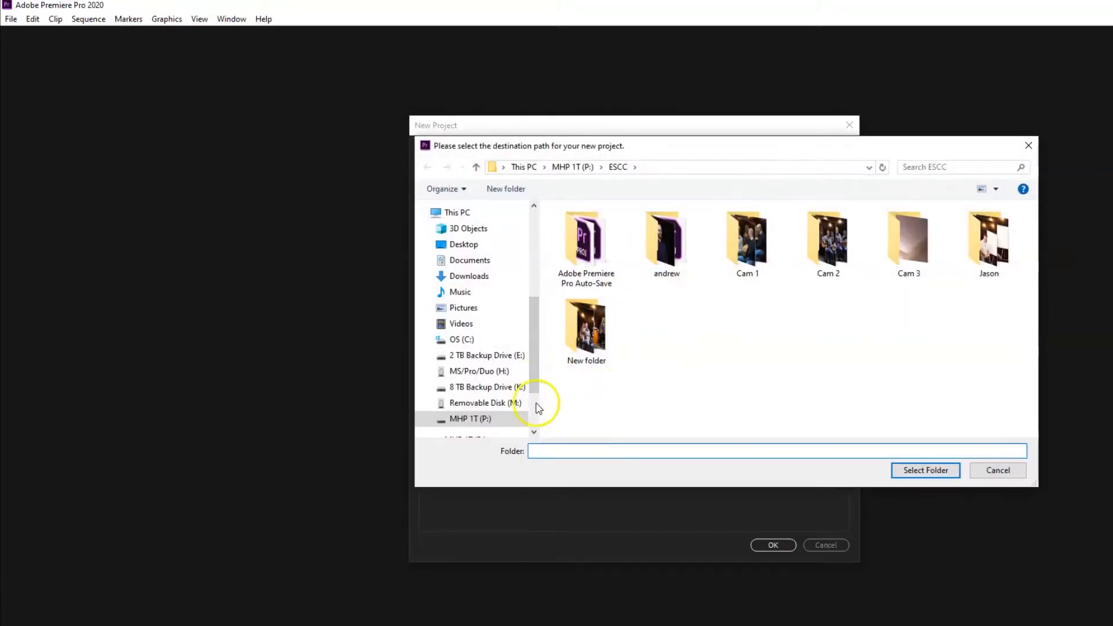
click(571, 167)
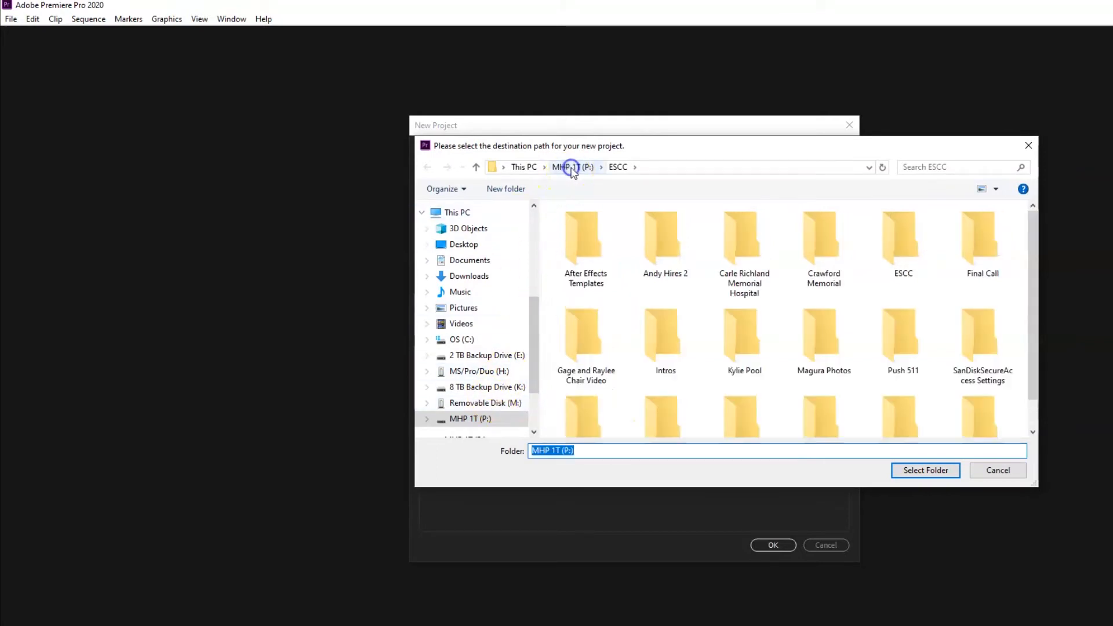
click(935, 473)
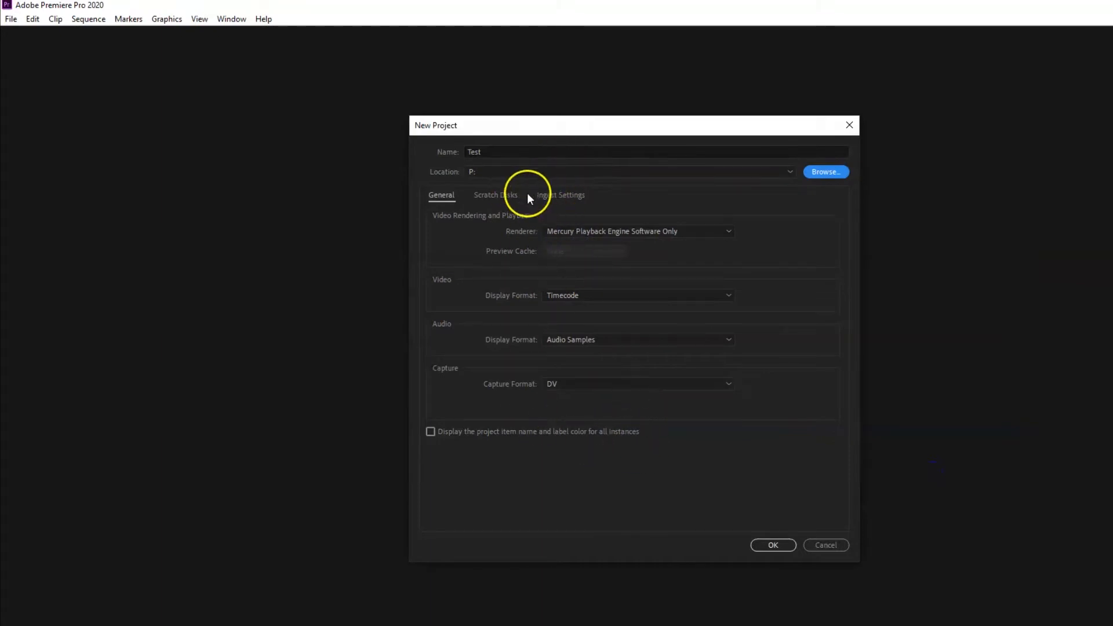
click(773, 544)
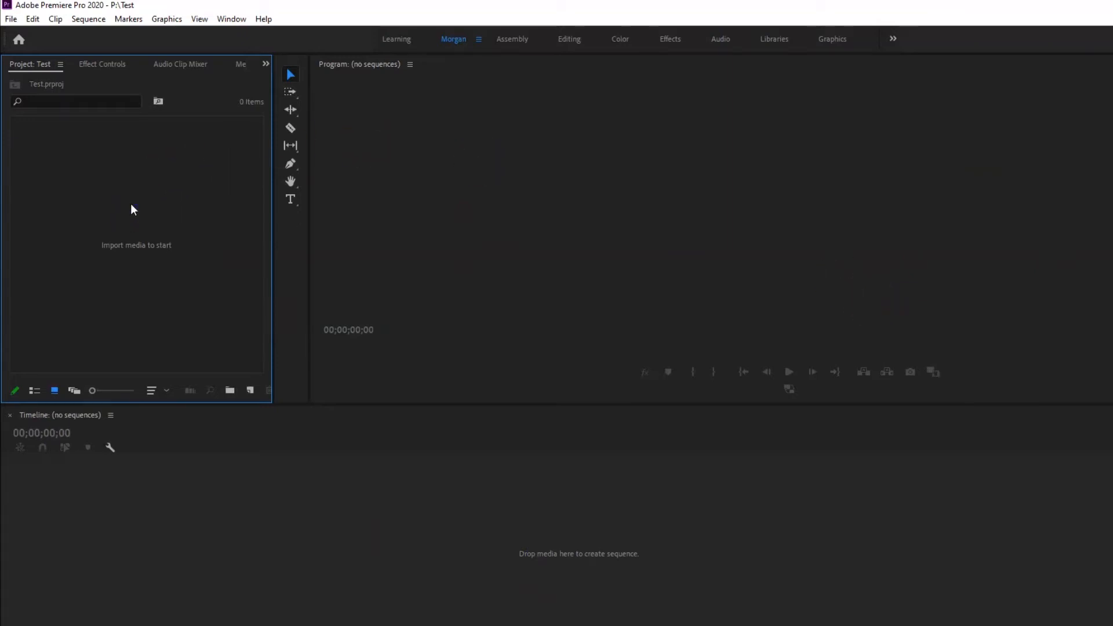
- Start a new sequence and choose the DSLR 1080p24 preset from the Digital SLR 1080p group
key(ctrl+n)
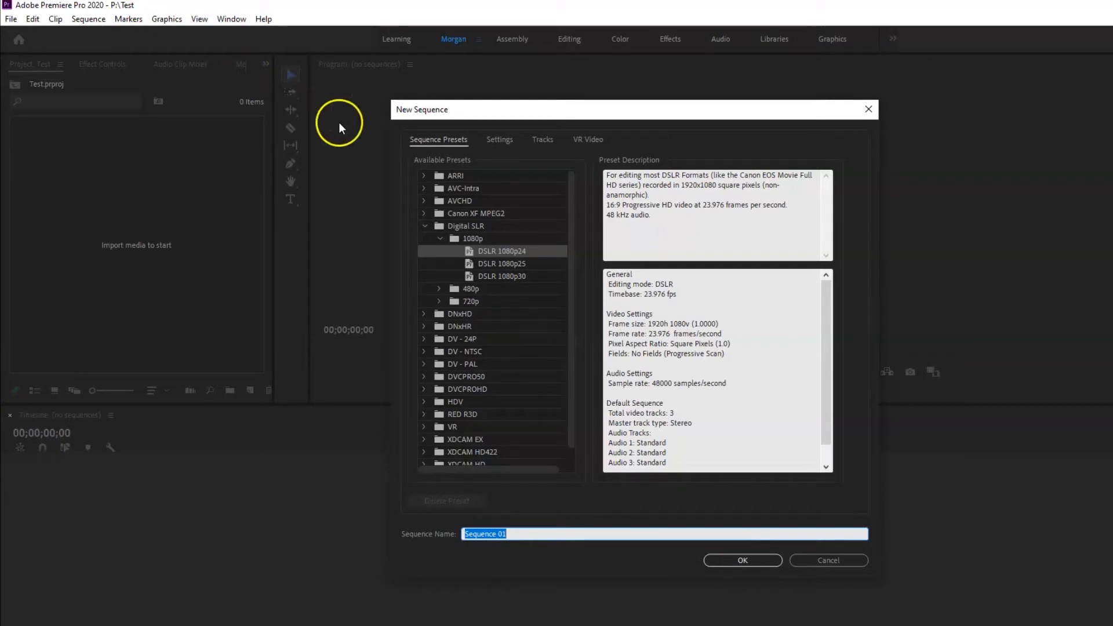
scroll(503, 326, down, 1)
scroll(504, 326, up, 1)
click(423, 226)
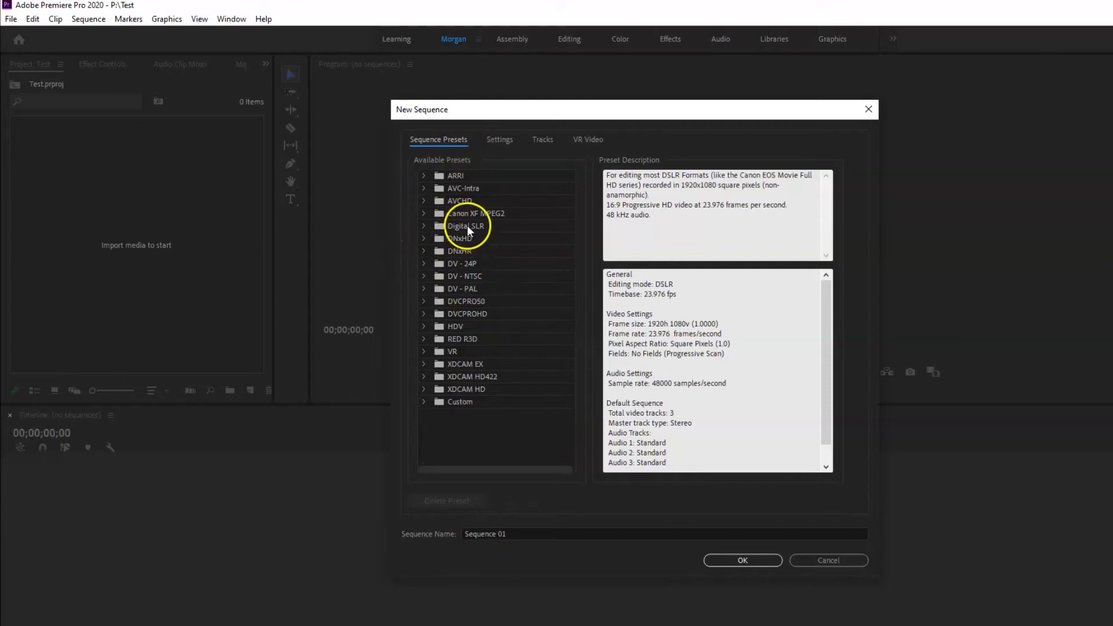
click(423, 227)
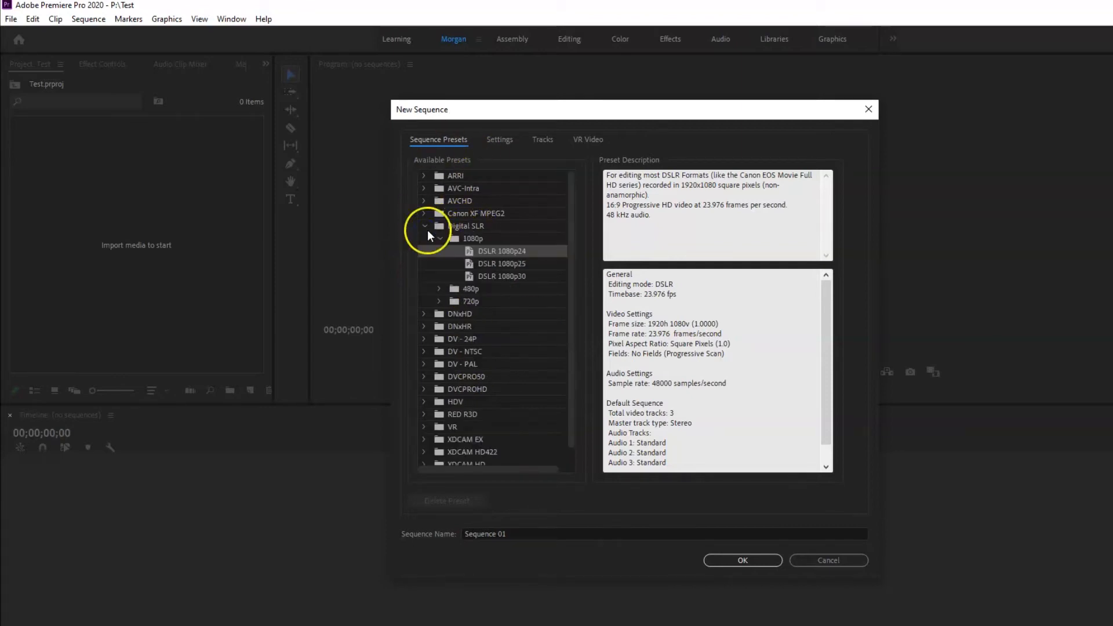
click(501, 262)
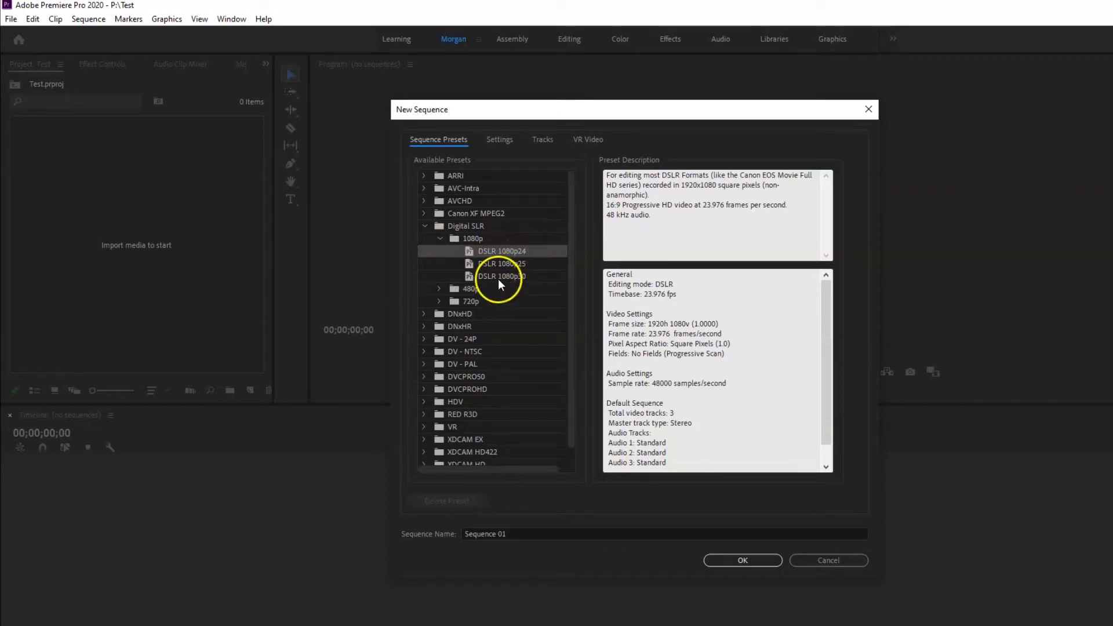
click(508, 275)
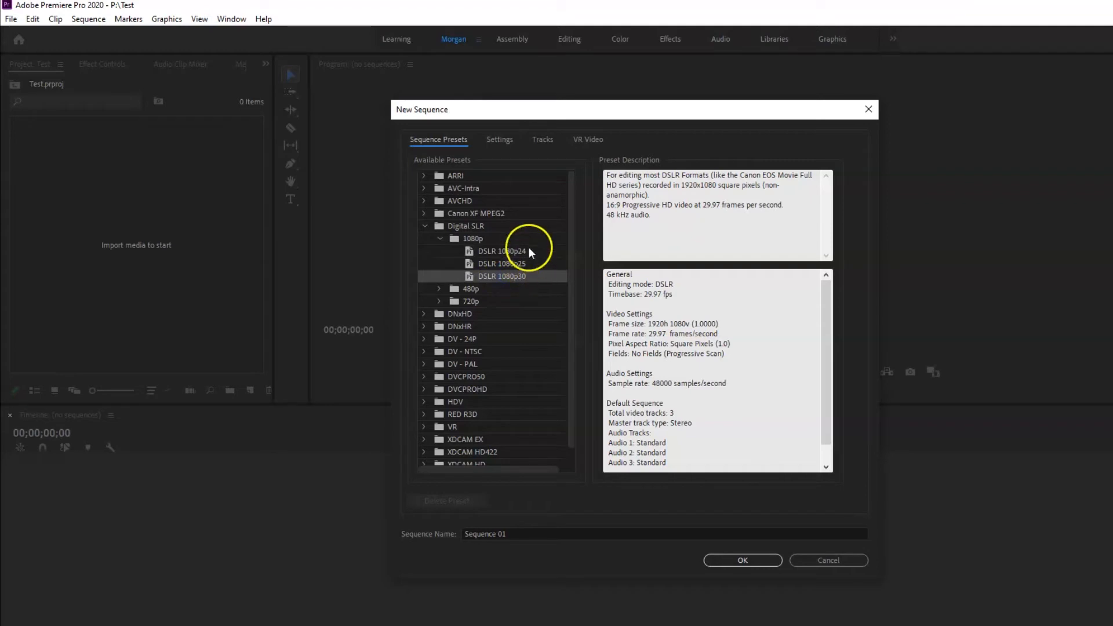
click(529, 250)
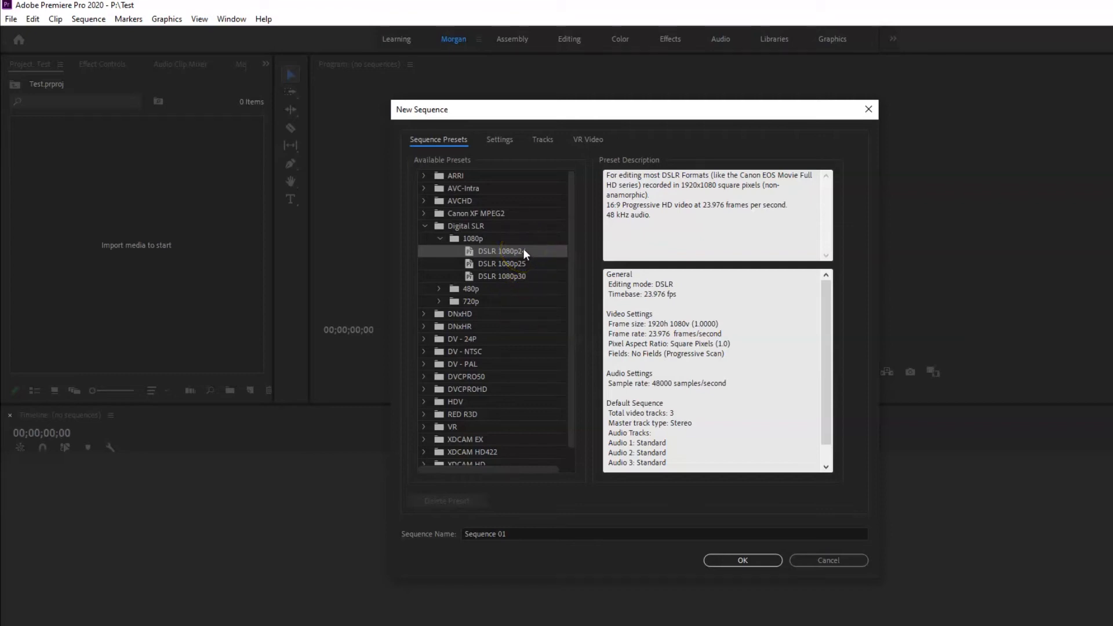
click(523, 276)
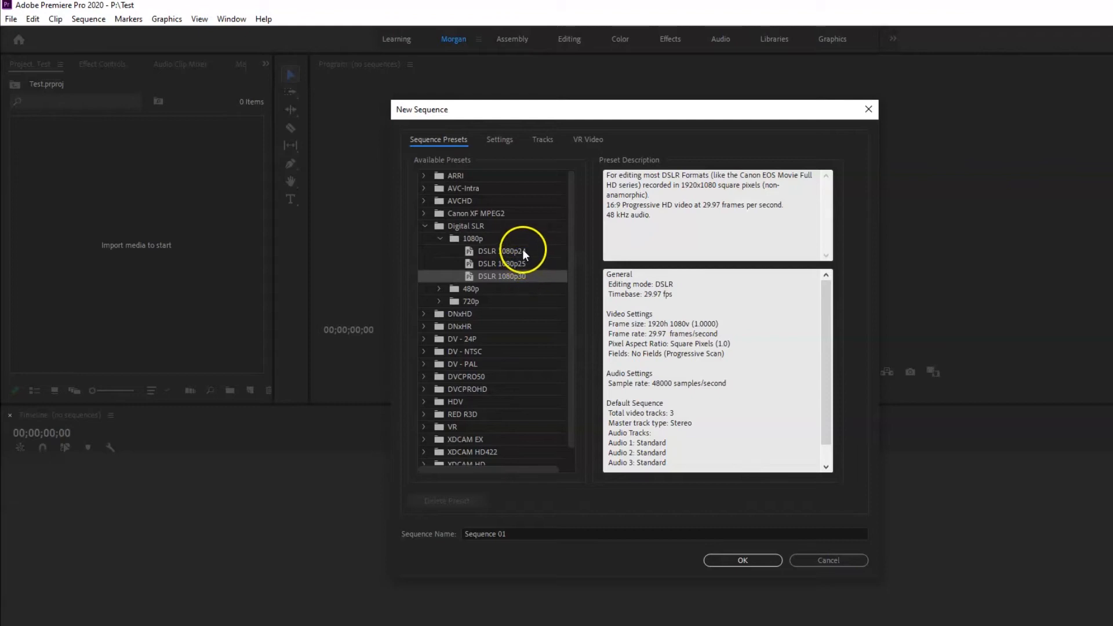
click(523, 253)
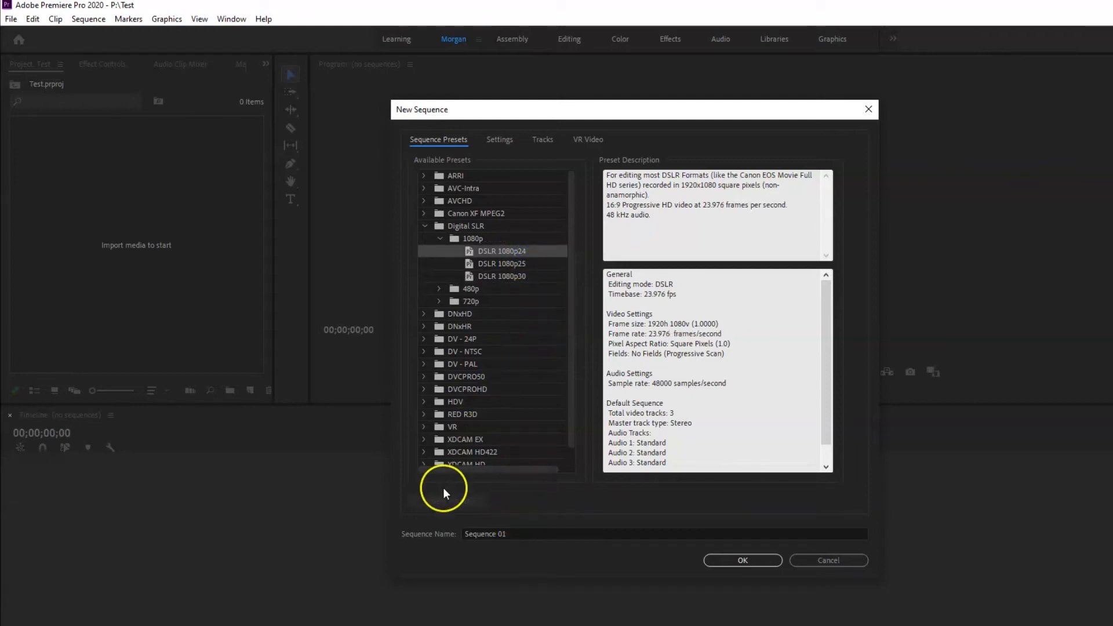
- Name the sequence with the interviewee's first name followed by Interview, check its frame size settings, and create it
double_click(516, 533)
click(432, 538)
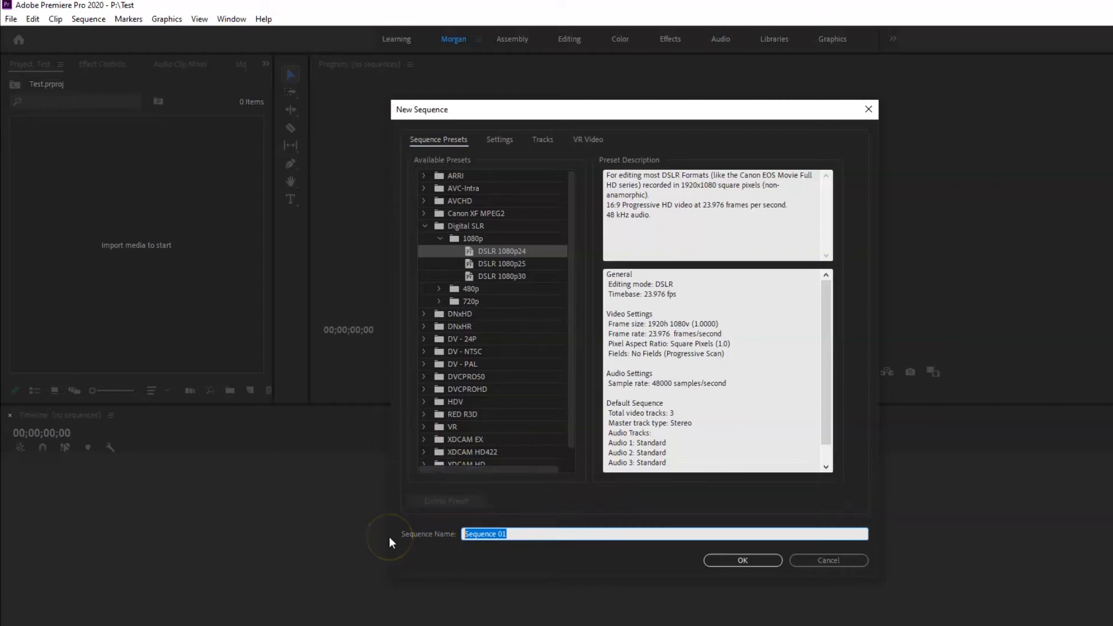
text(Brian Interview)
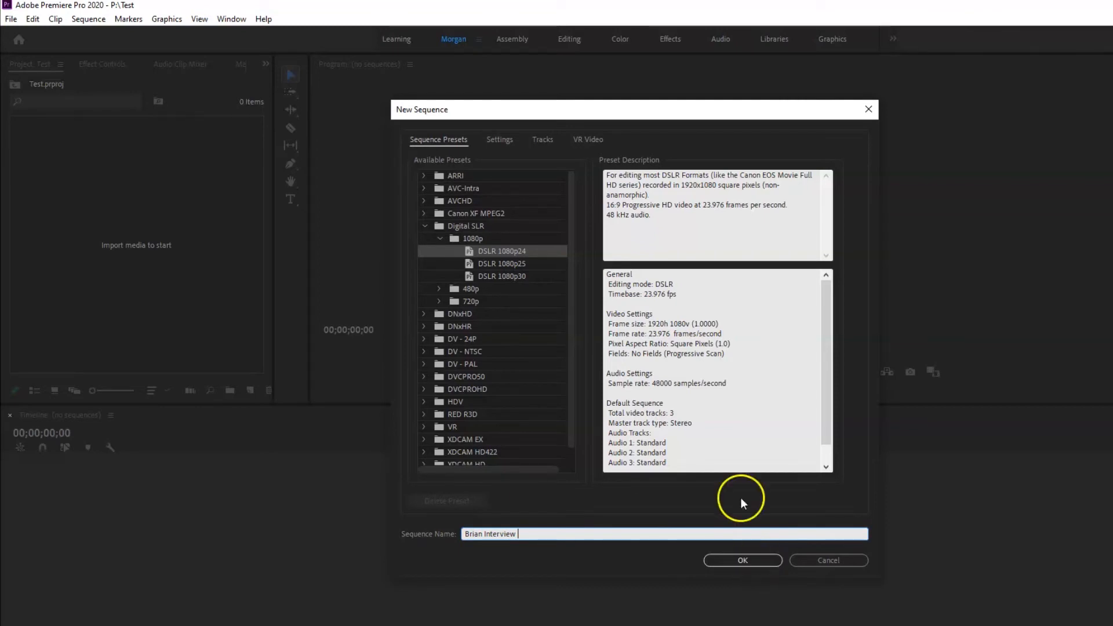
click(500, 140)
click(551, 216)
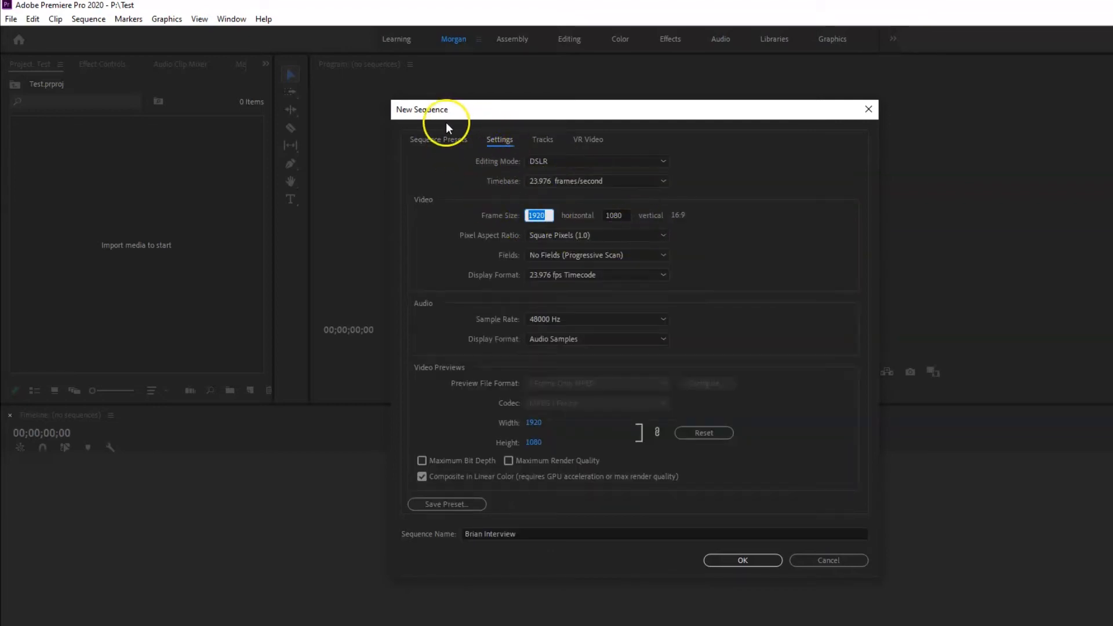
click(430, 142)
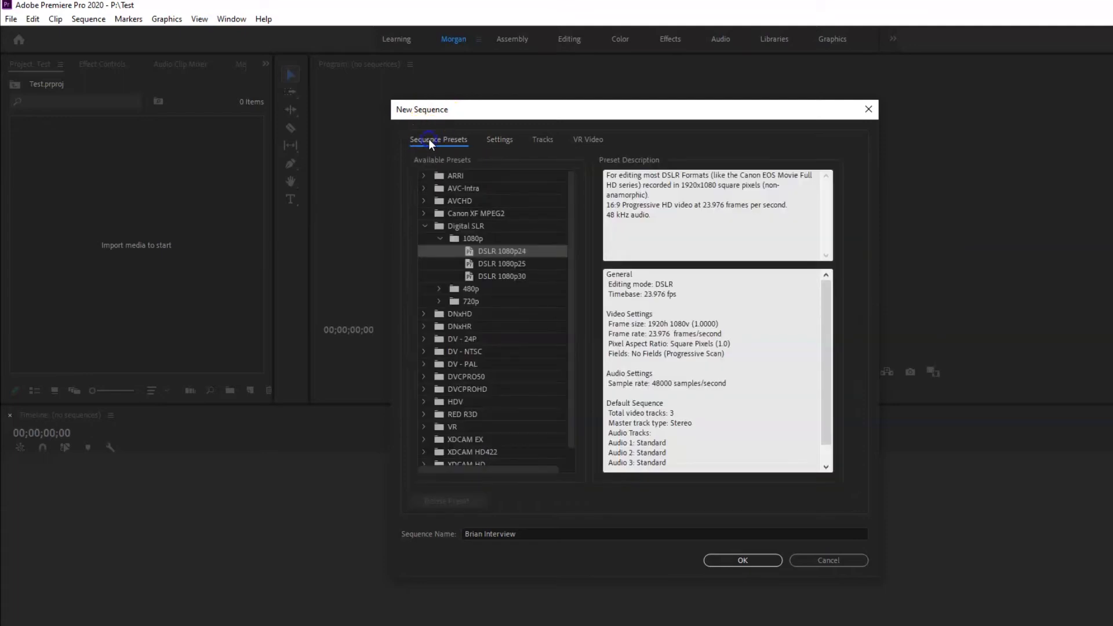
click(740, 562)
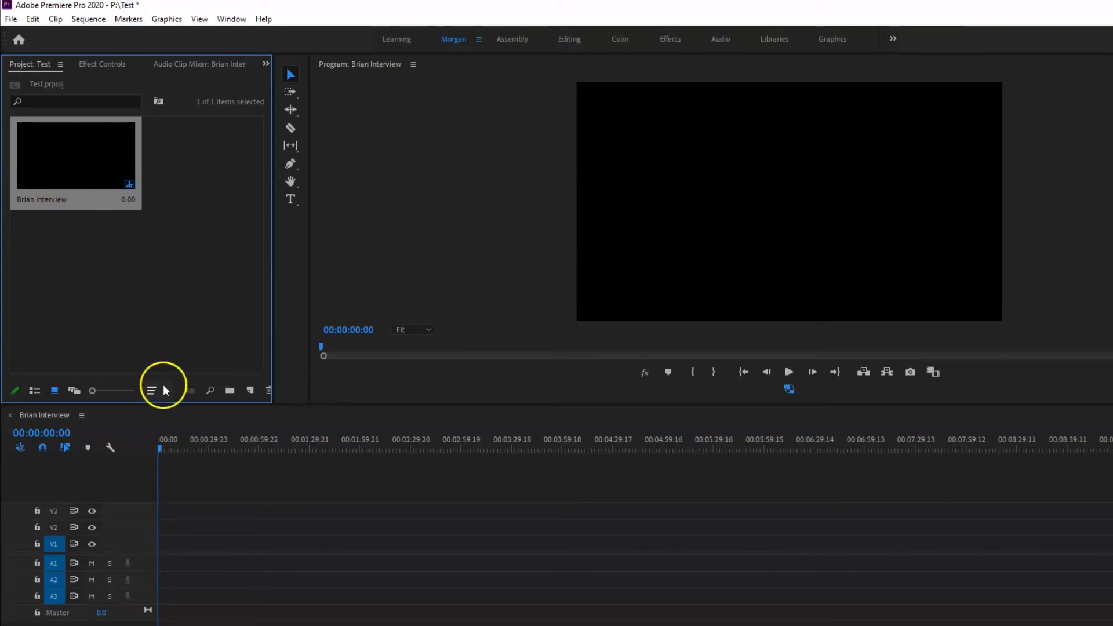
drag(217, 480, 410, 625)
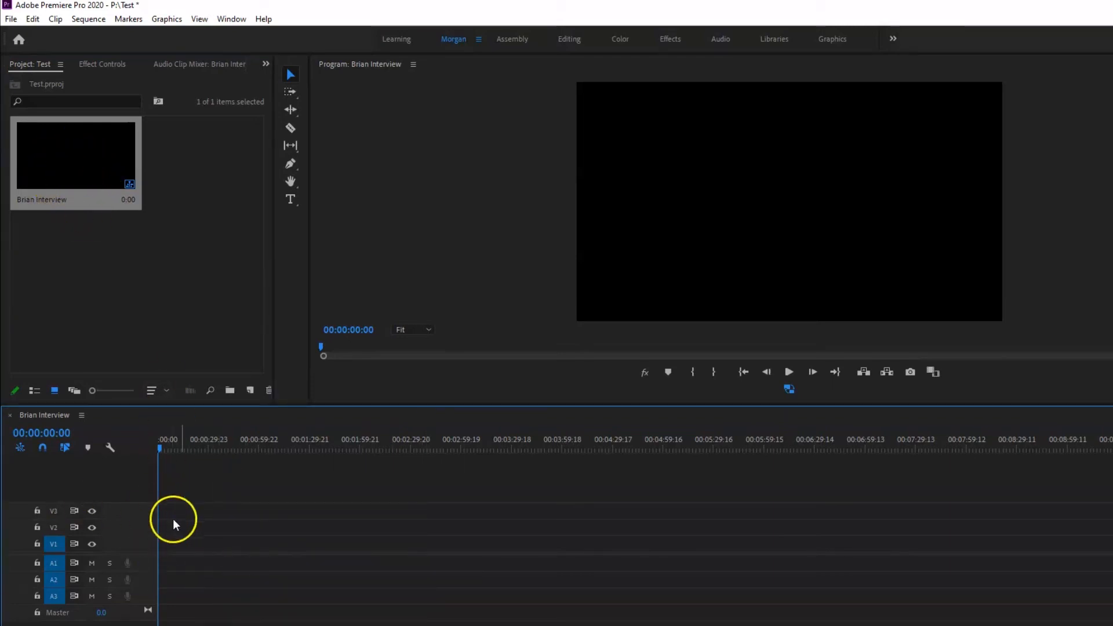
drag(259, 485, 690, 625)
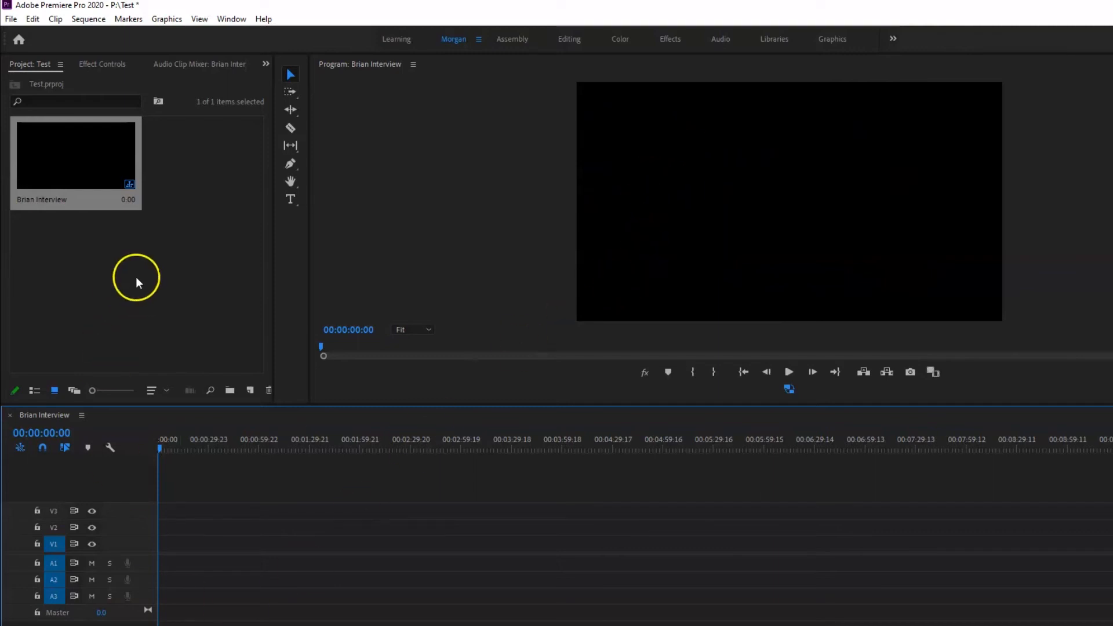
- Start a media import and browse to the Final Call > 3-7-20 folder on the 2 TB Backup Drive (E:)
click(176, 284)
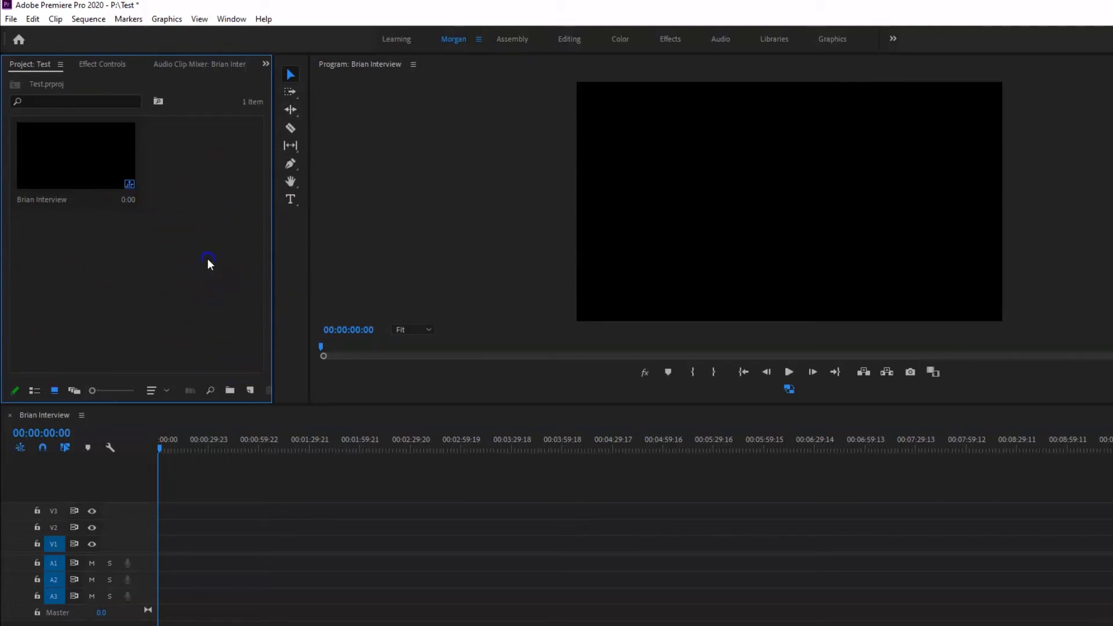
right_click(249, 251)
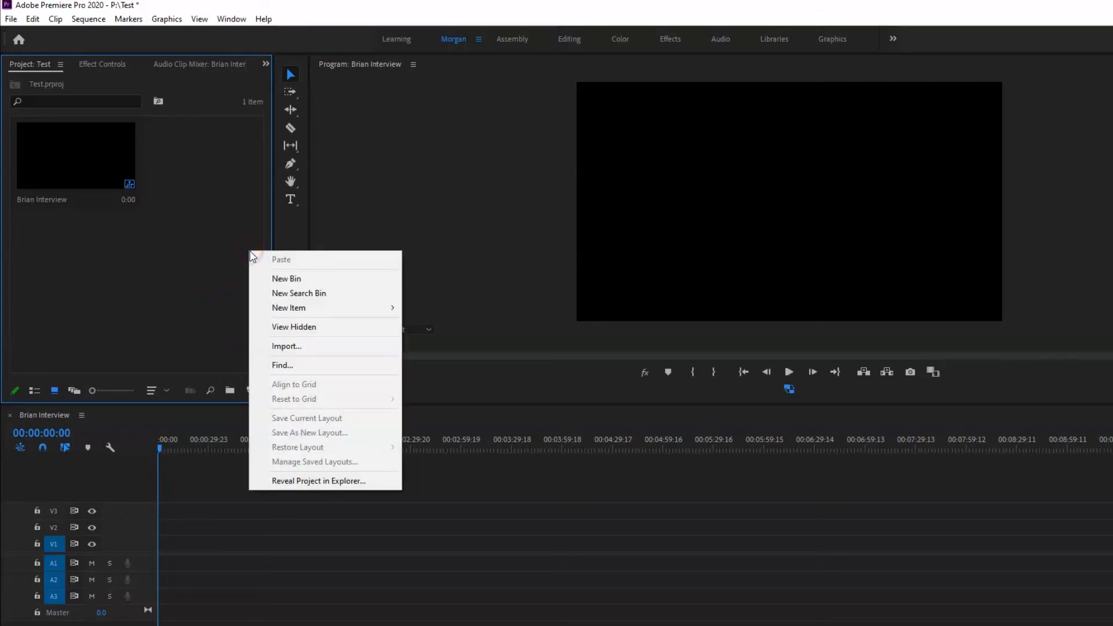
click(285, 347)
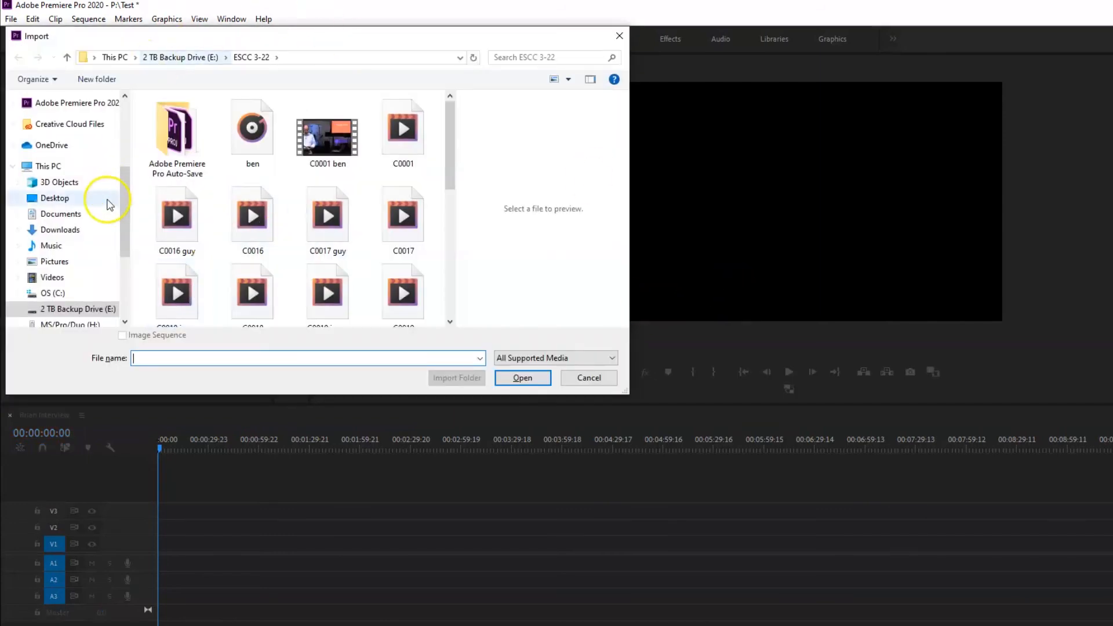
click(76, 309)
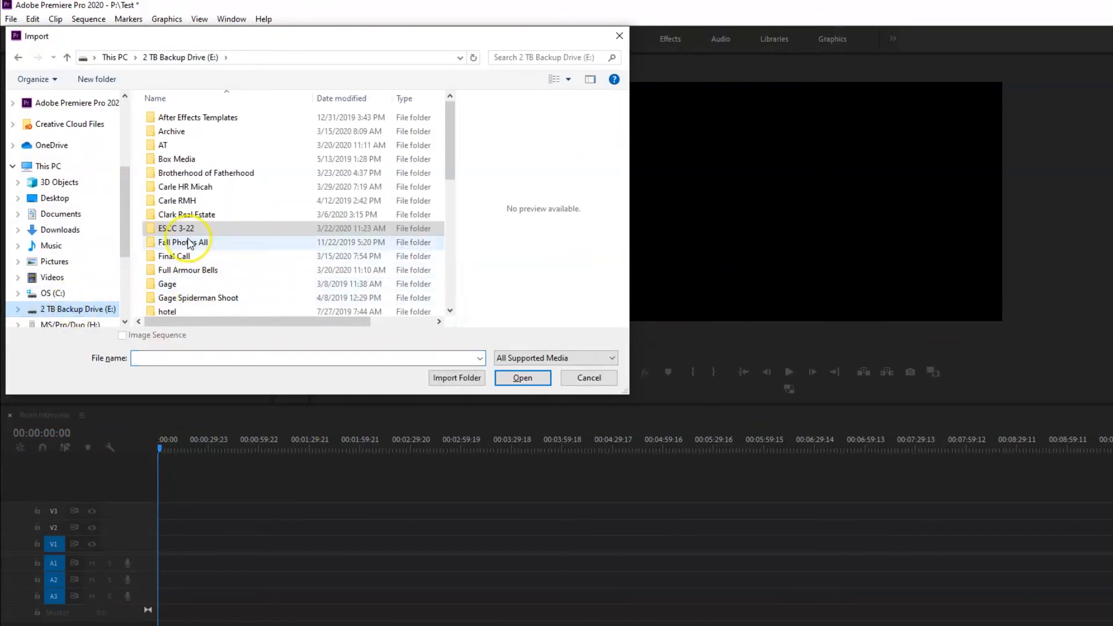
double_click(177, 256)
double_click(170, 143)
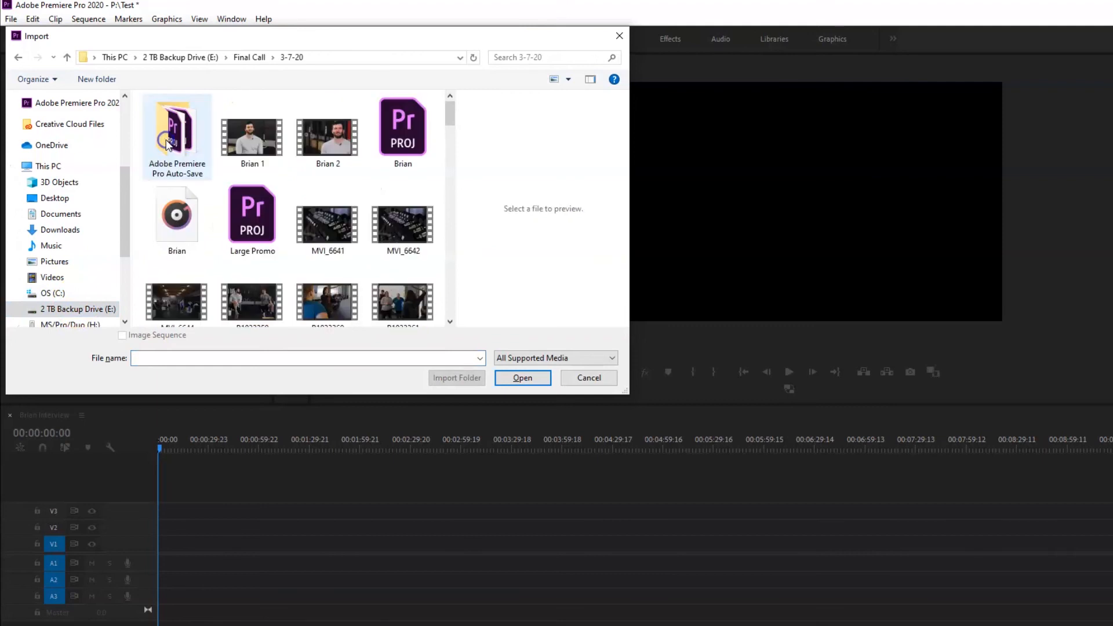
scroll(316, 207, down, 2)
scroll(287, 218, up, 2)
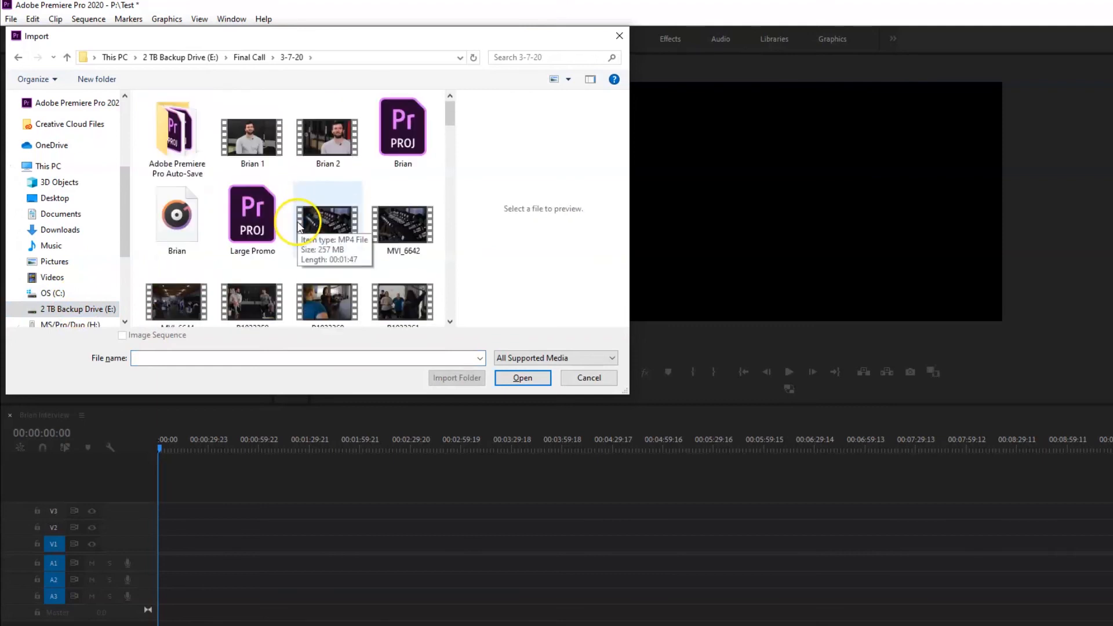
- Import the interviewee's first MP4 video clip together with the matching WAV audio recording
click(252, 153)
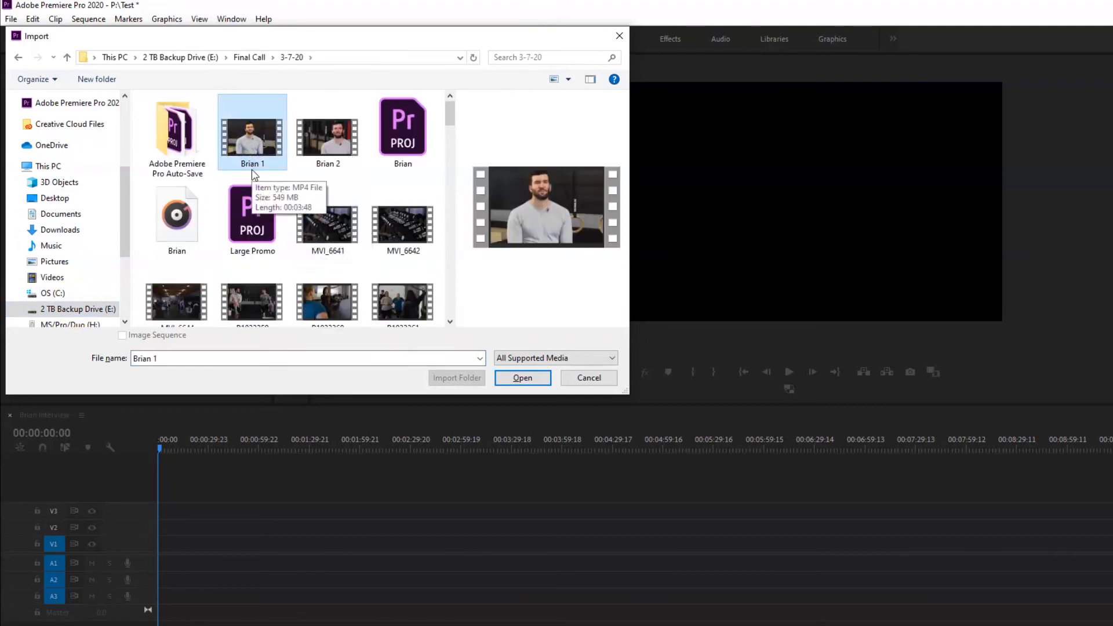
click(270, 147)
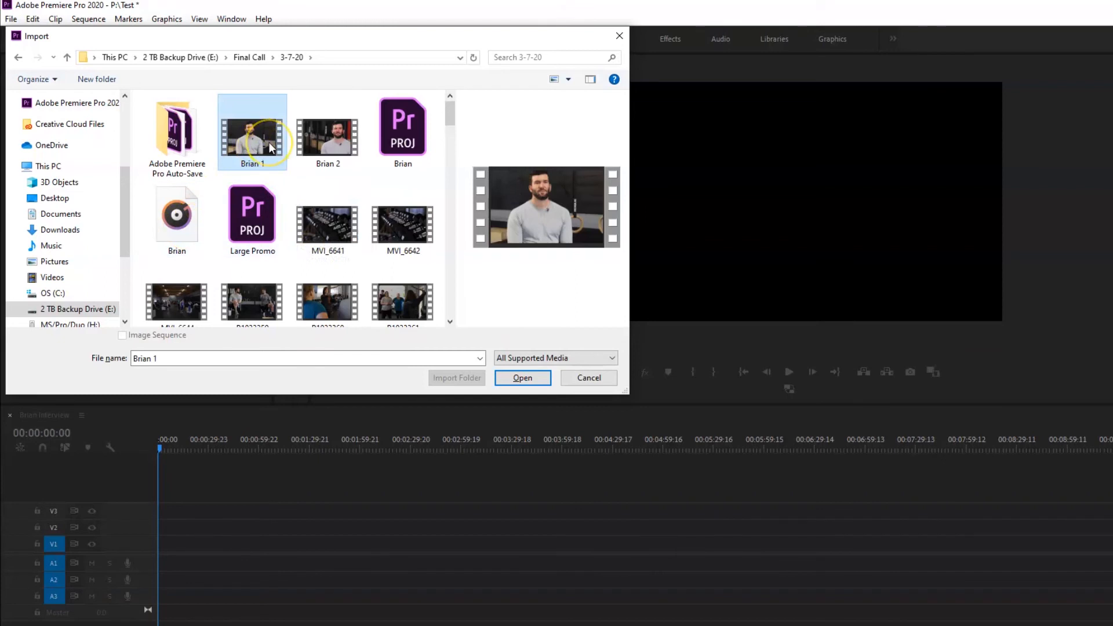
ctrl+click(191, 220)
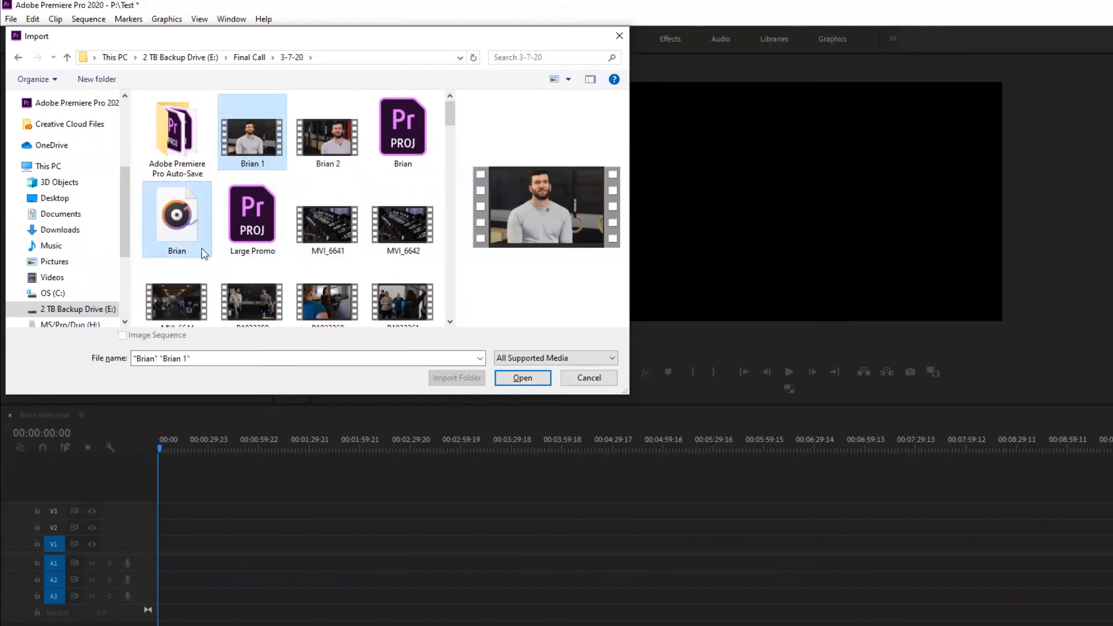
click(532, 383)
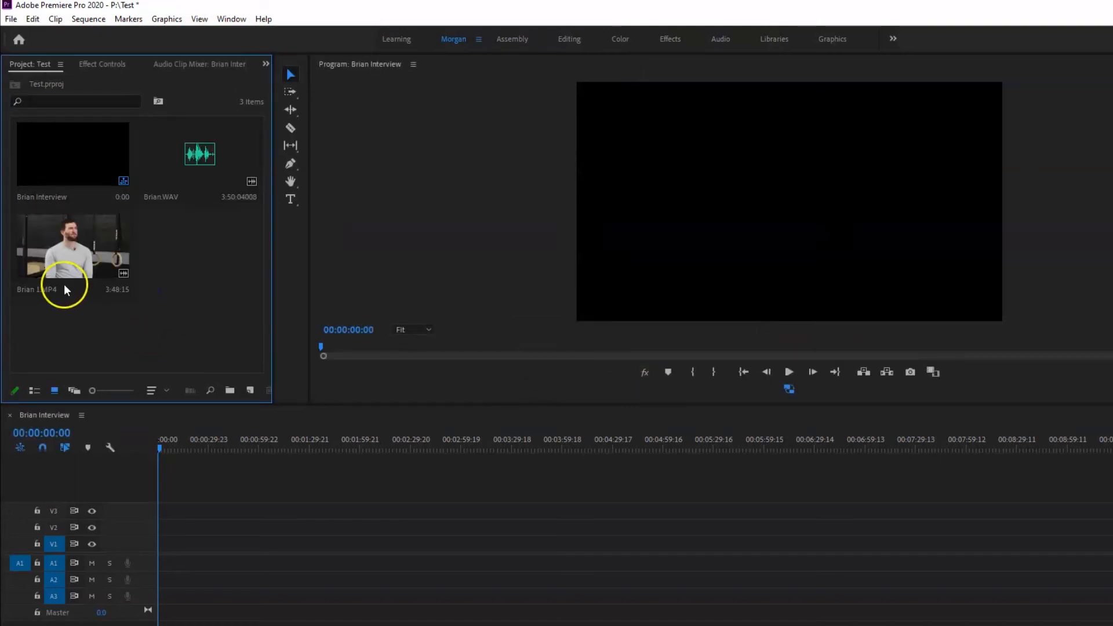
- Place the interview MP4 clip at the start of the timeline on V1 and A1, keeping the existing sequence settings
drag(200, 280, 107, 339)
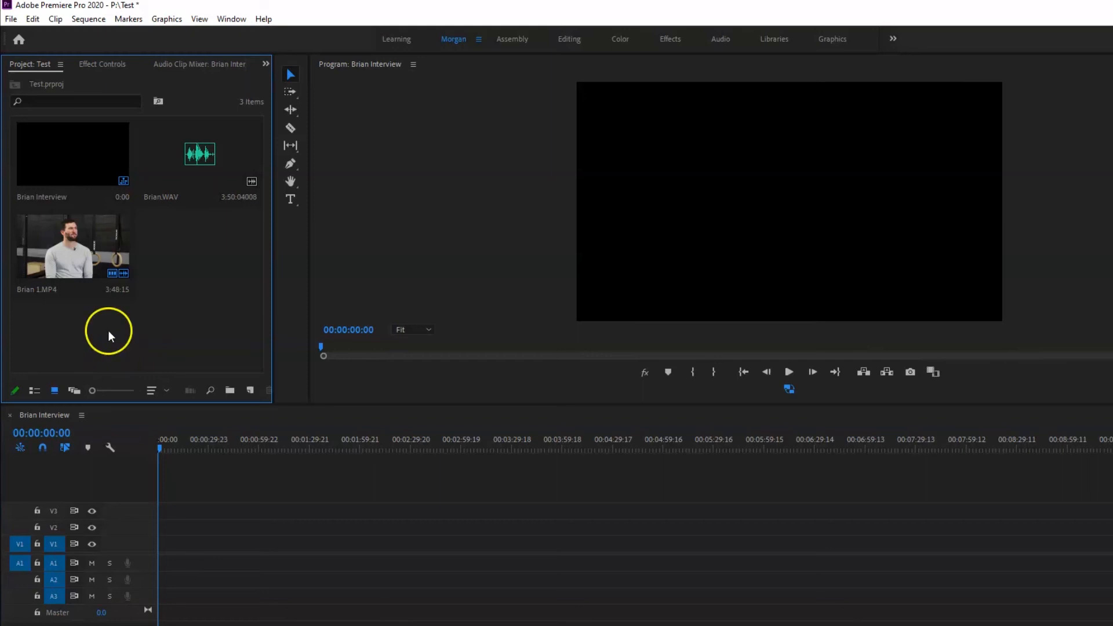
click(91, 251)
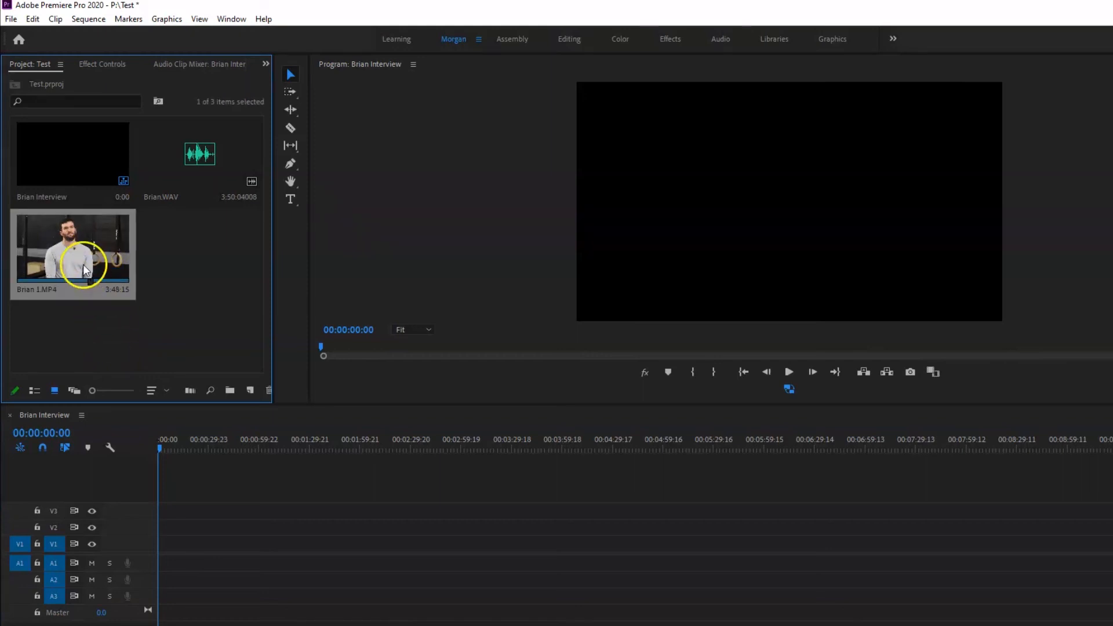
drag(67, 243, 155, 565)
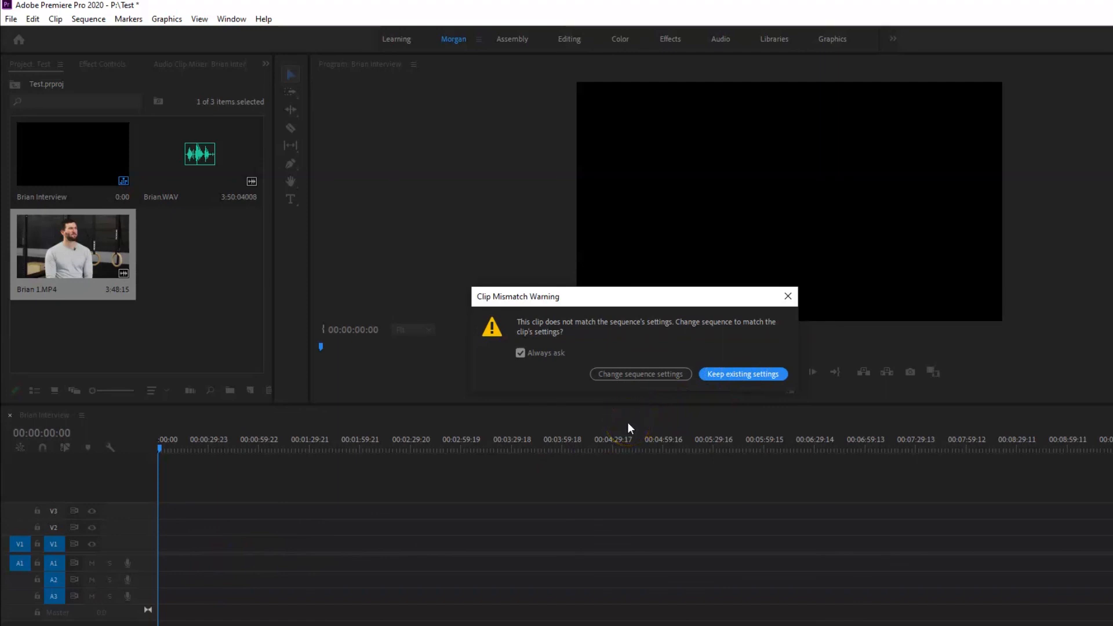
click(740, 374)
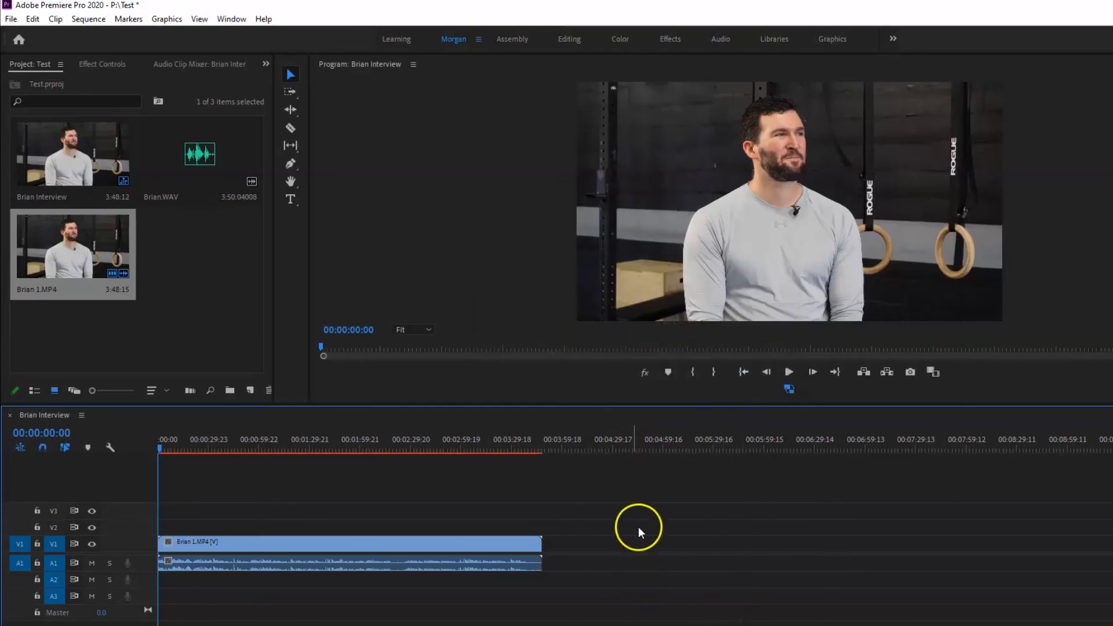
drag(171, 450, 142, 462)
click(212, 492)
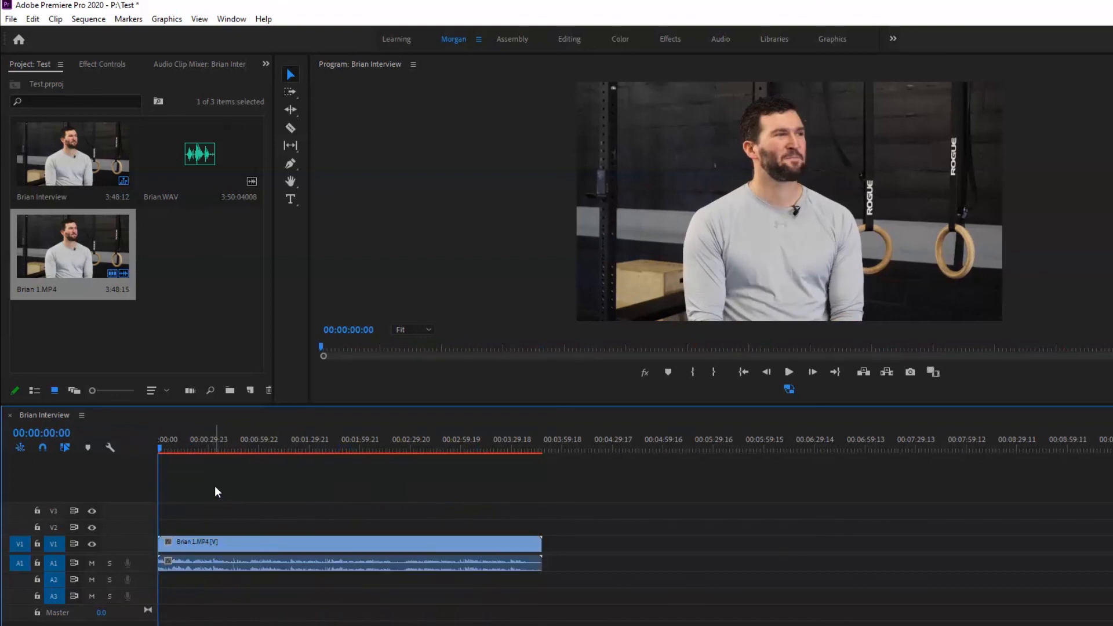